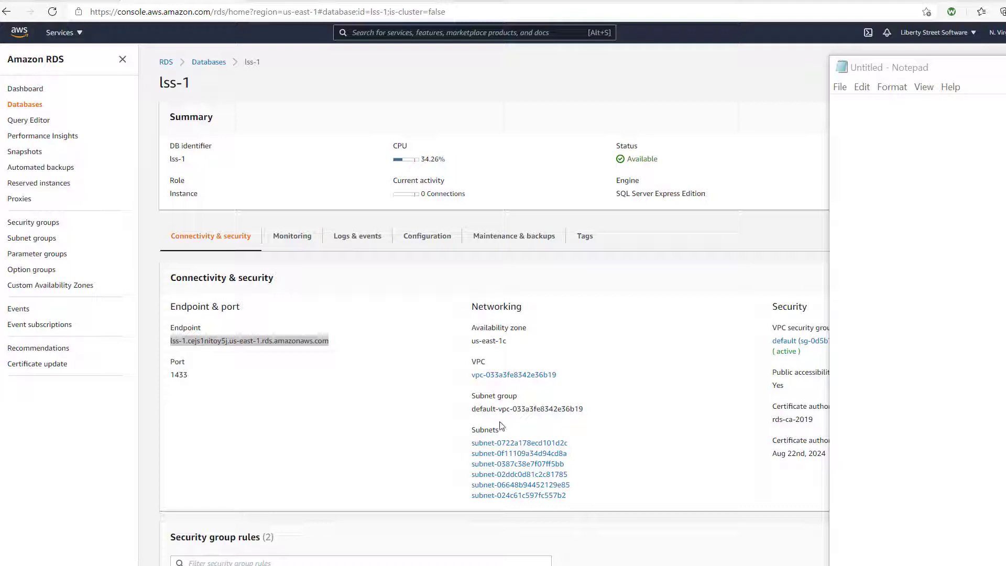
Step: Return to the RDS Databases list showing the lss-1 and lss-2 instances
click(208, 63)
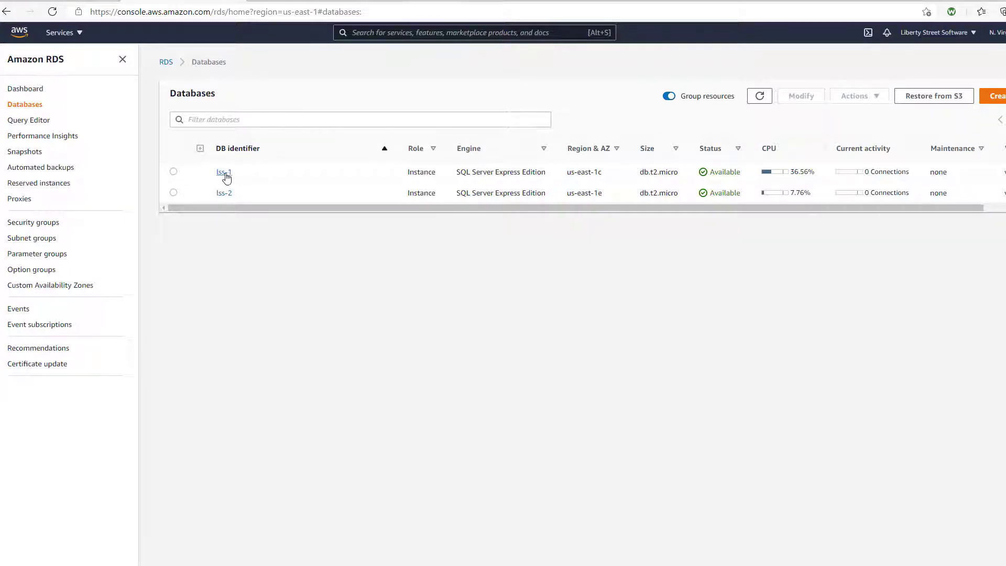
Step: Copy the lss-1 endpoint address from its details page and paste it into Notepad
click(224, 173)
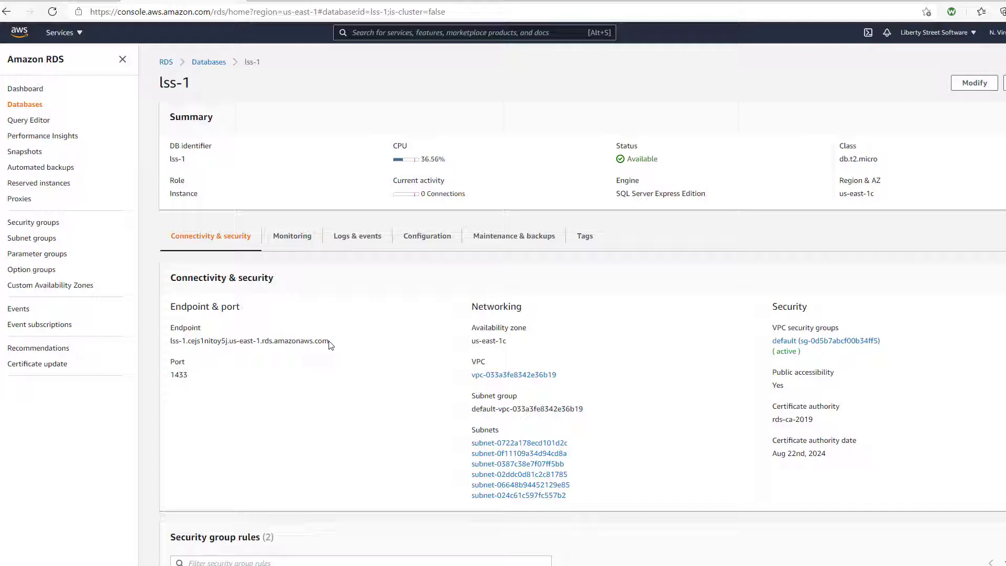
drag(329, 342, 168, 342)
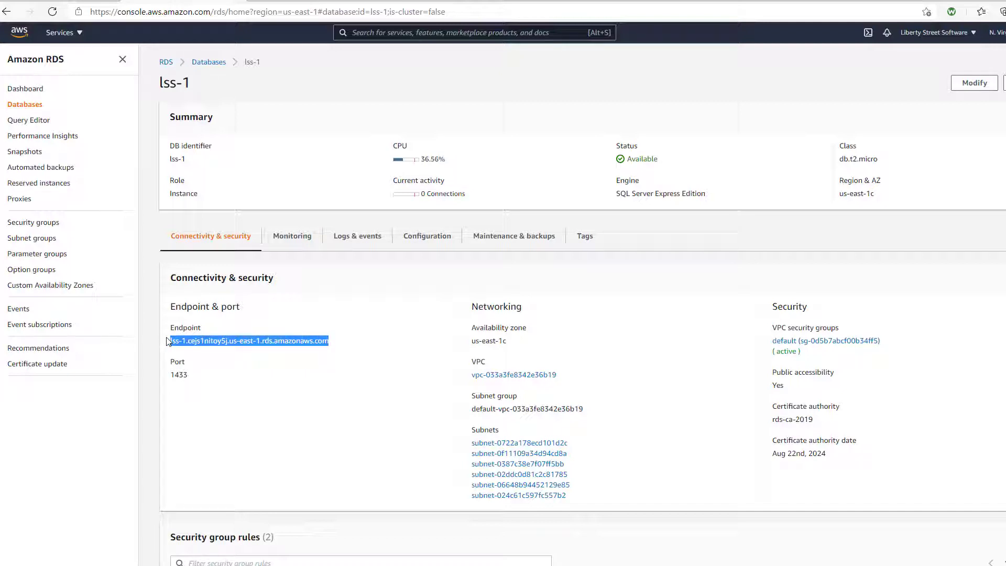
right_click(196, 342)
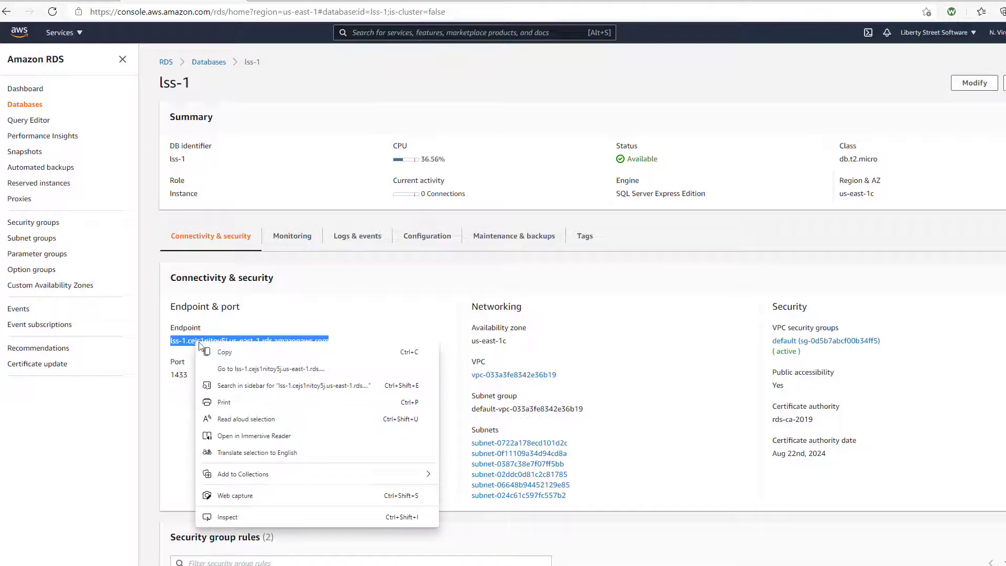
click(234, 356)
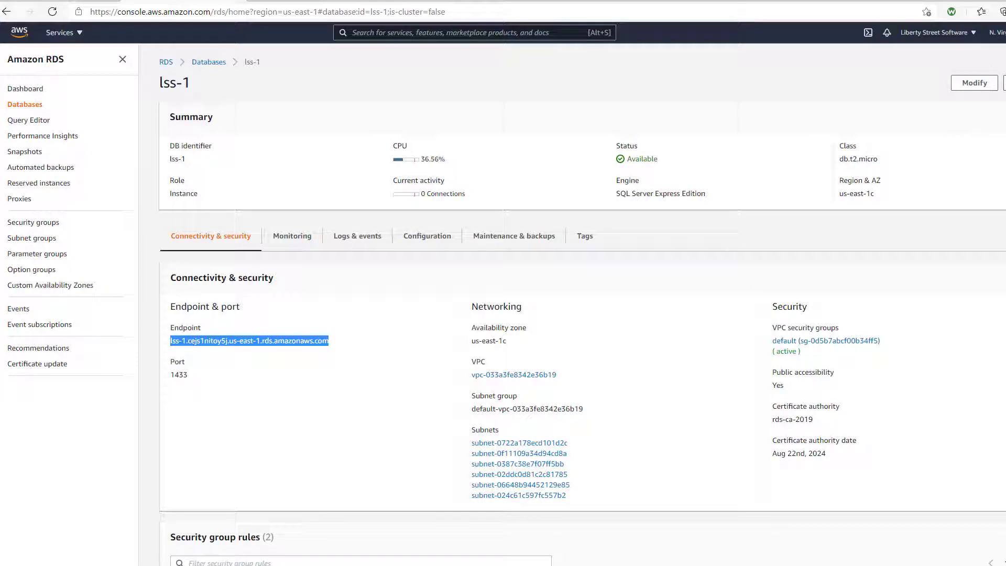
key(alt+Tab)
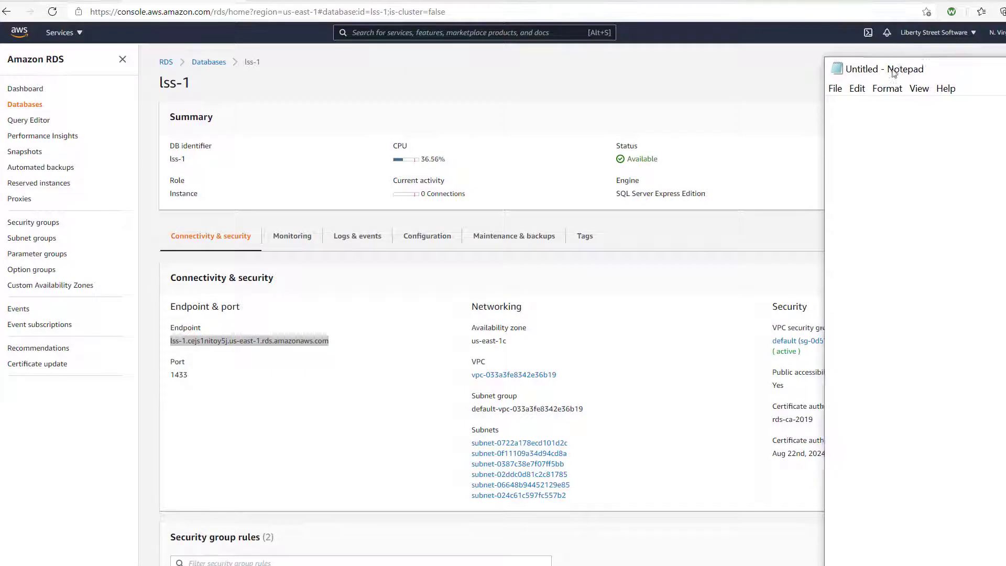
drag(894, 67, 643, 32)
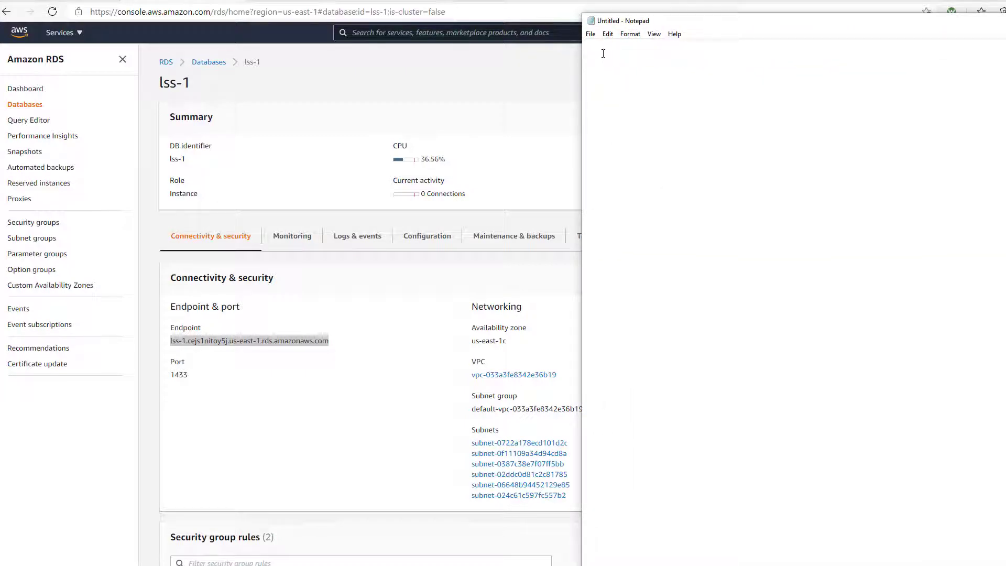
key(ctrl+v)
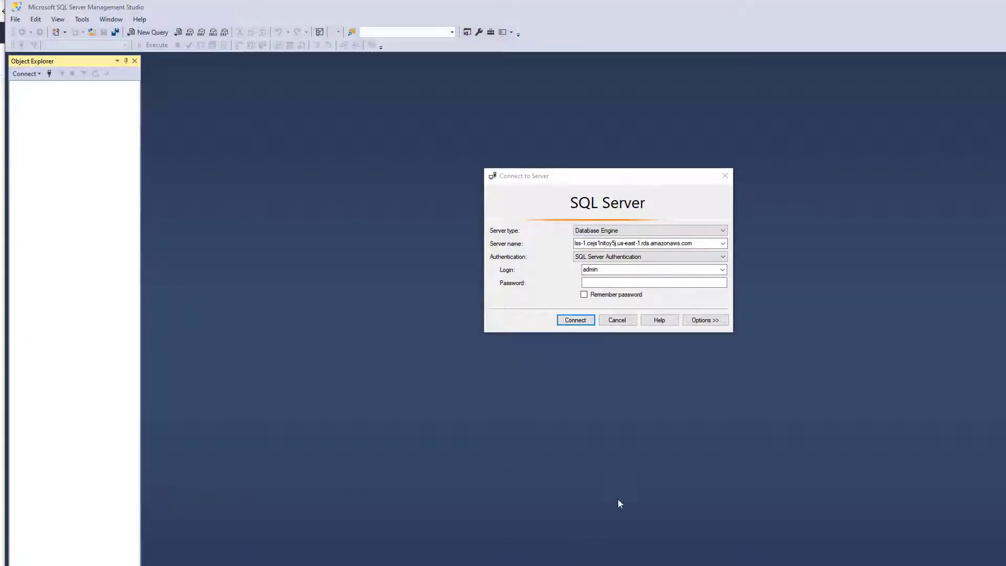
Step: Enter the SQL login's password and connect to the lss-1 RDS server
click(612, 282)
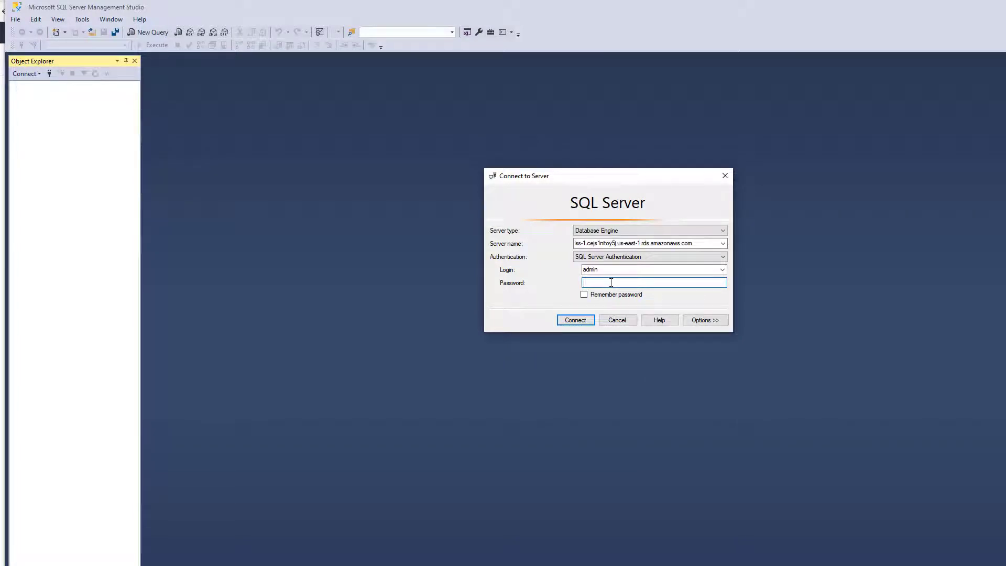
text(*******)
click(576, 320)
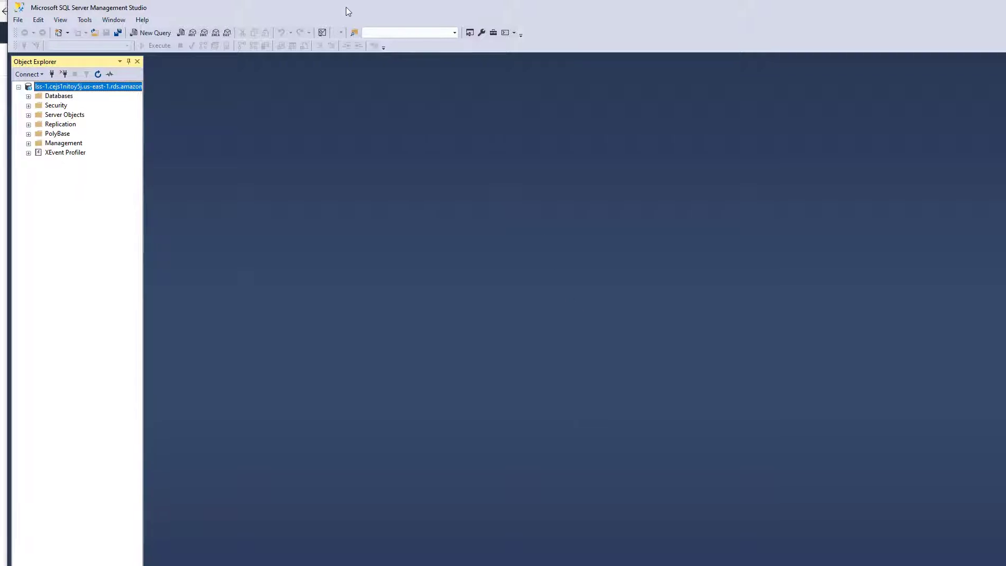
Step: In Object Explorer, expand Databases, then assetmngent and its Tables folder
click(26, 98)
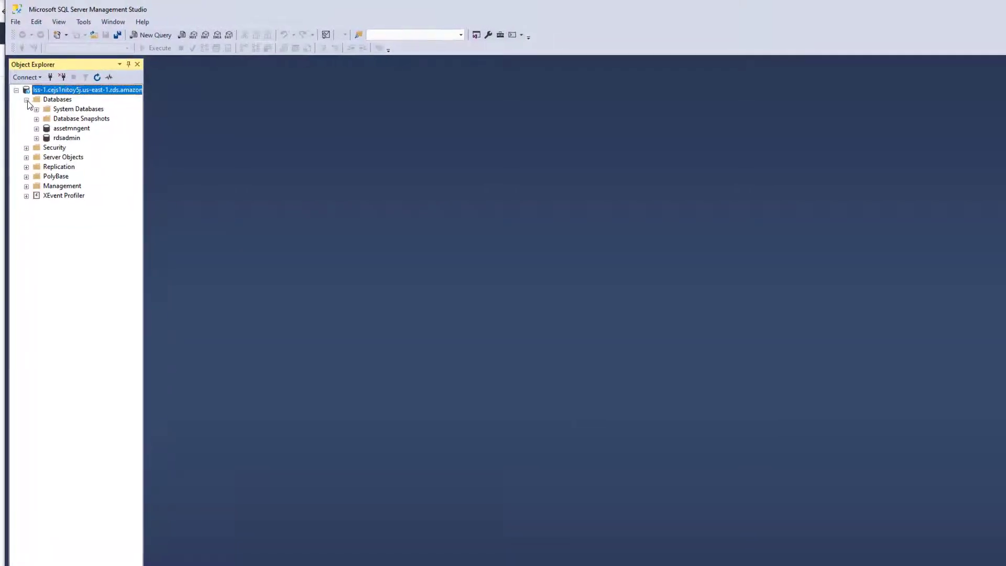
click(69, 130)
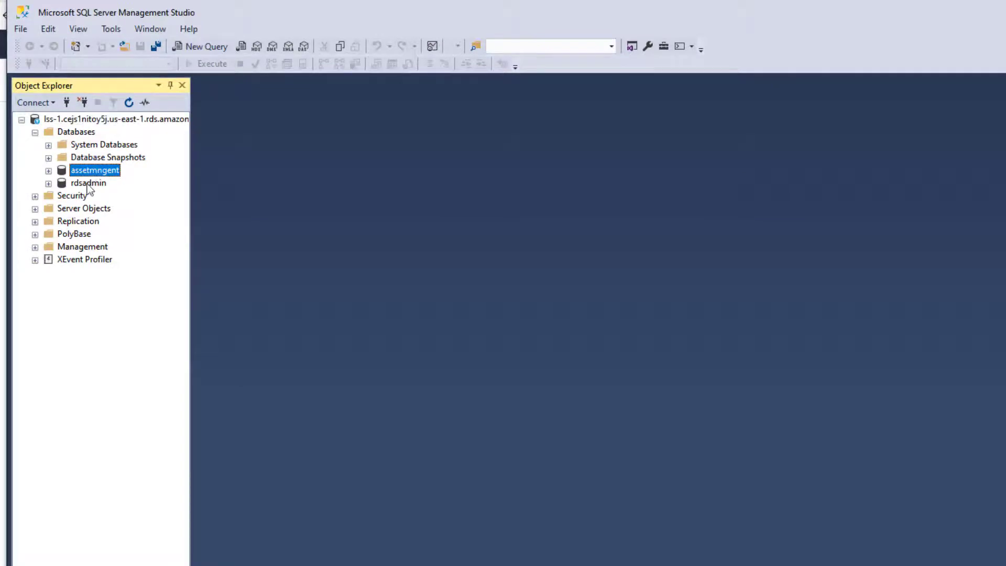
click(49, 170)
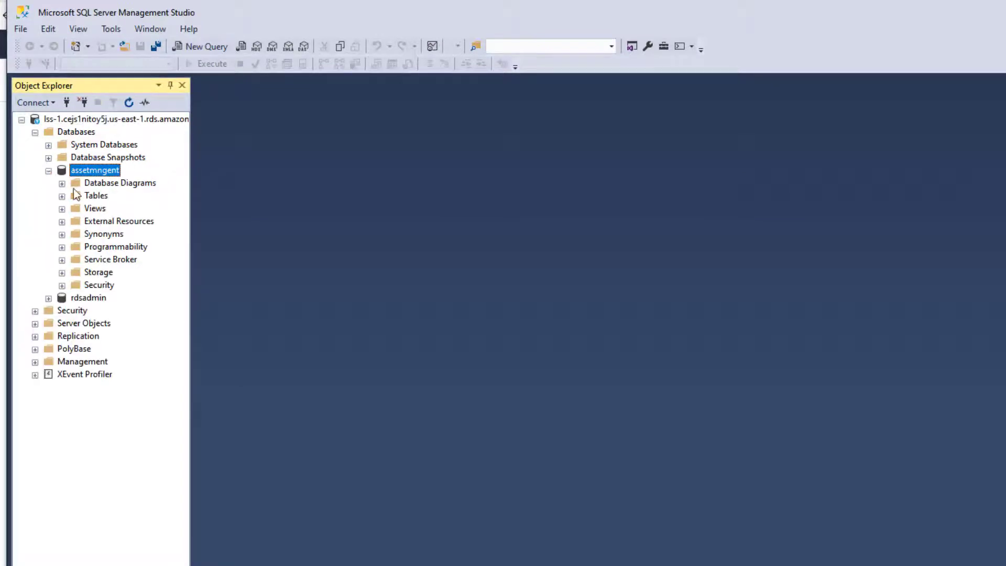
click(62, 195)
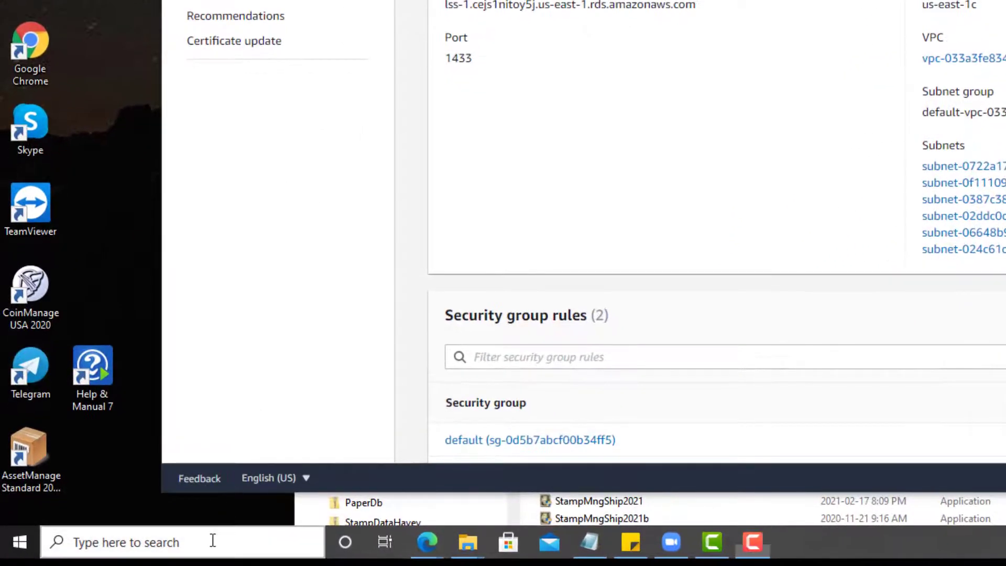
Step: Search Windows for 'odbc' and launch ODBC Data Sources (32-bit)
click(212, 540)
text(od)
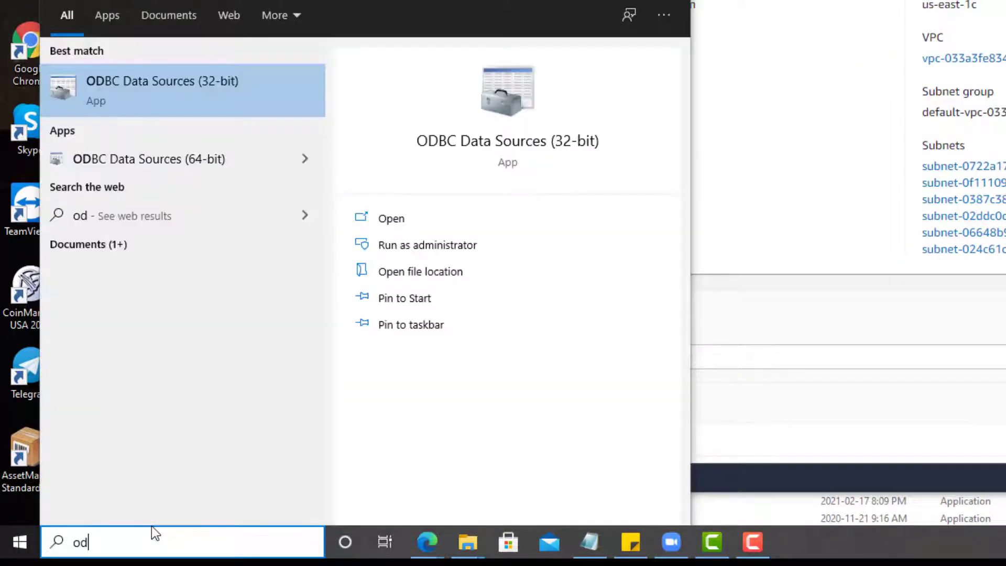
text(bc)
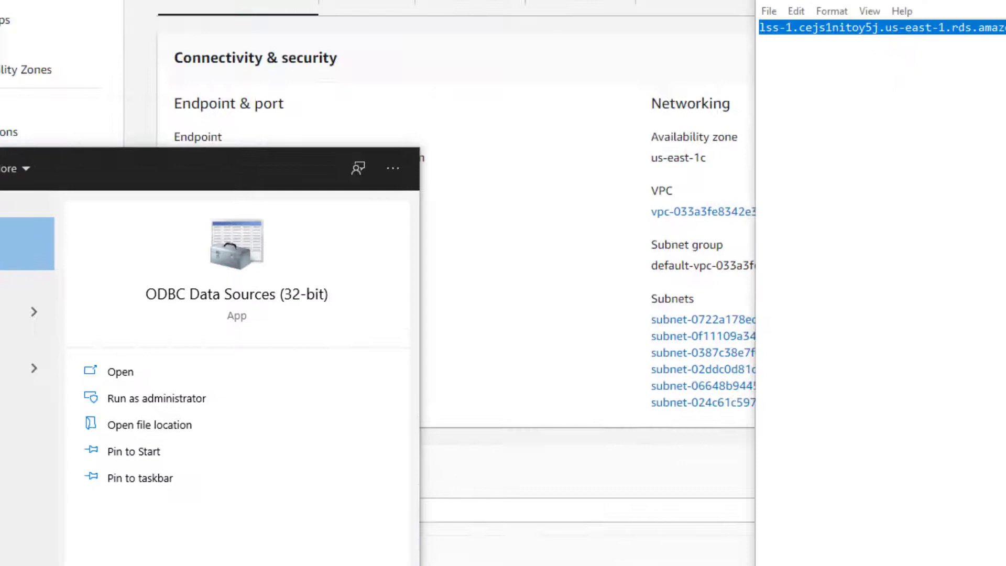
key(Return)
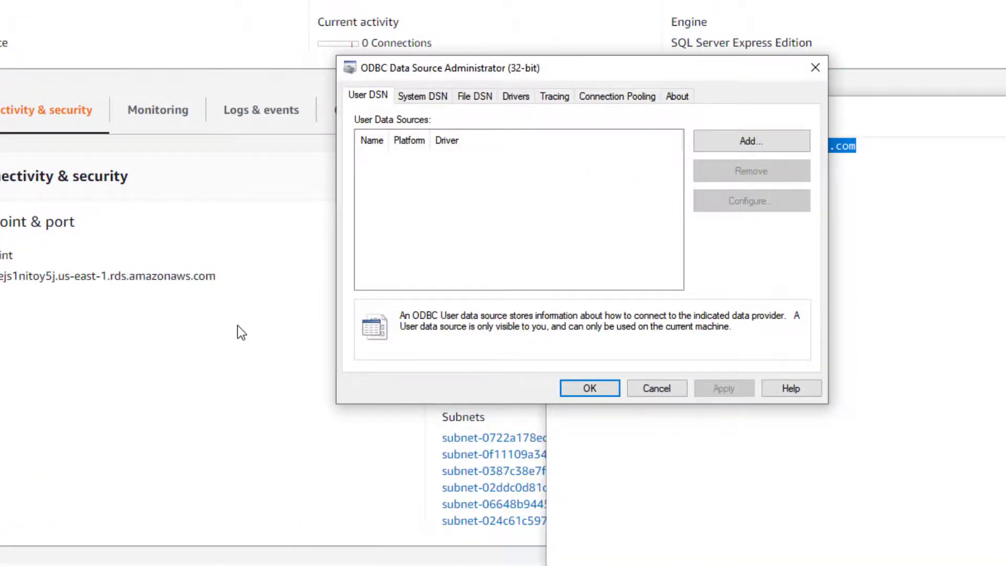
Step: Add a new System DSN using ODBC Driver 17 for SQL Server
click(308, 111)
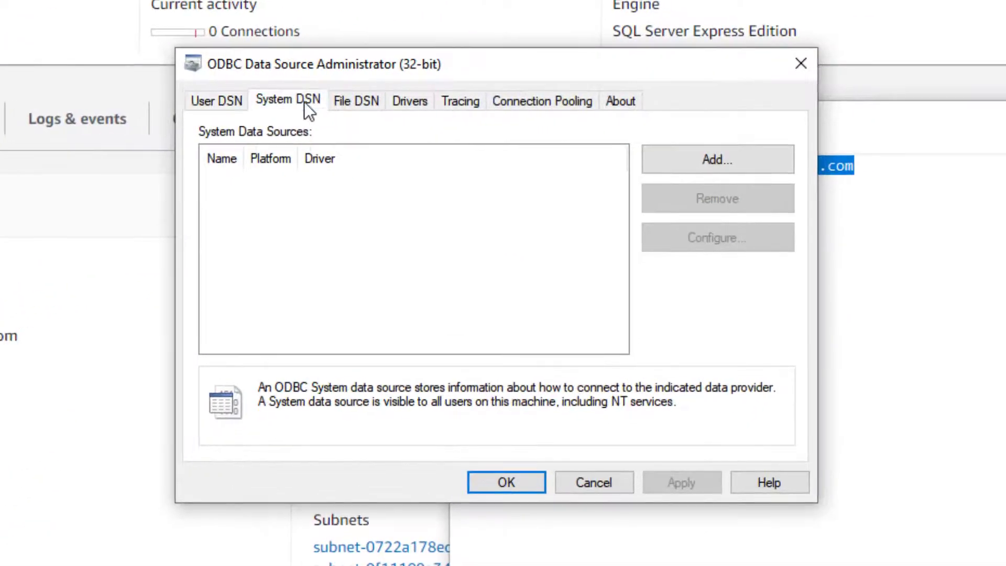
click(696, 160)
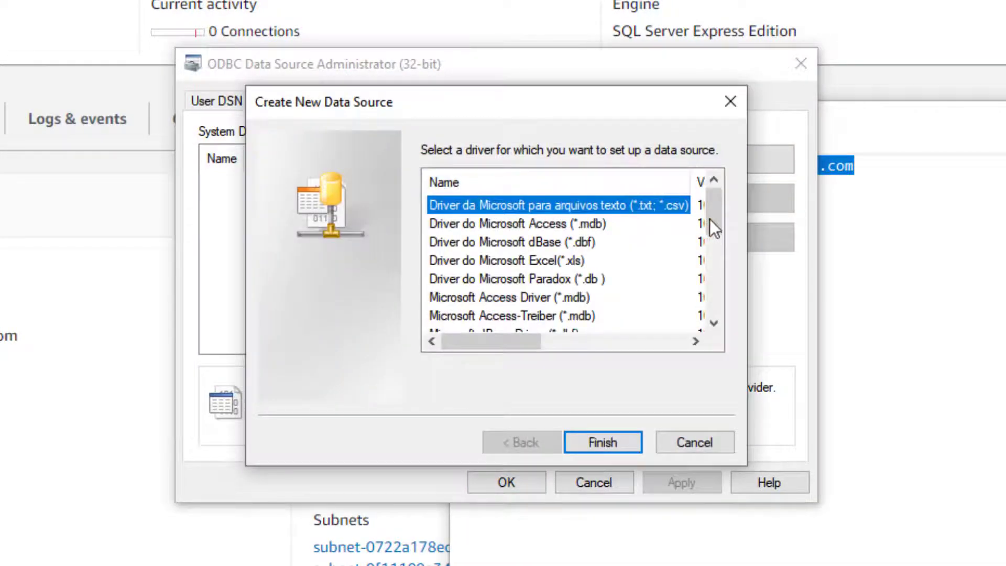
drag(721, 211, 715, 291)
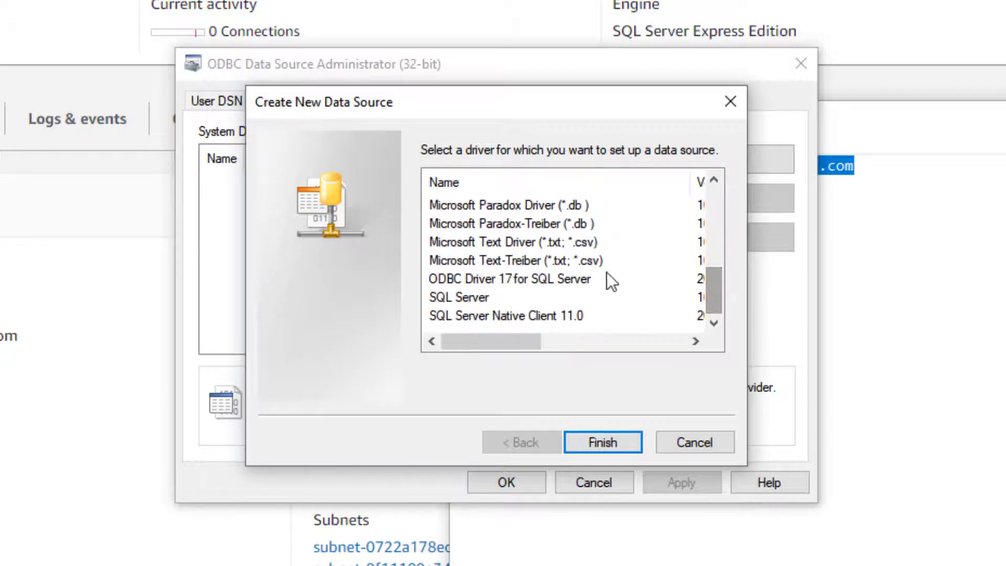
click(519, 278)
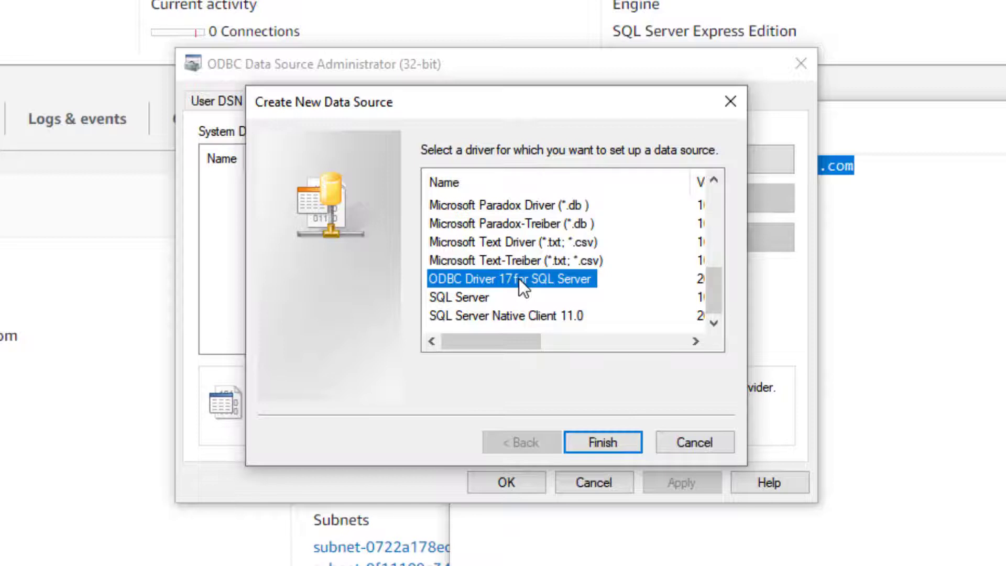
click(607, 442)
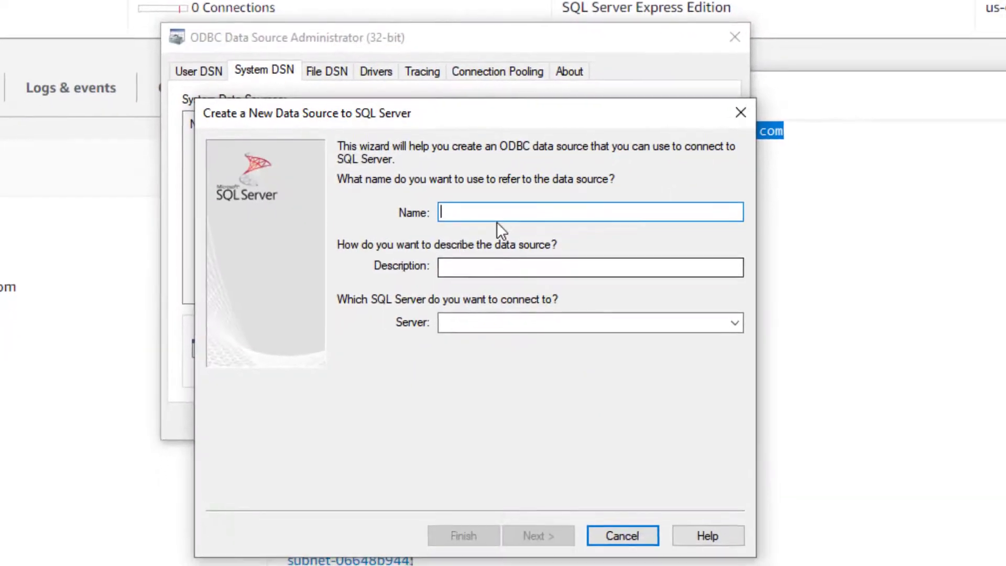
Step: Name the DSN 'AssetManage Amazon DNS' and set its server to the lss-1 endpoint copied from Notepad
click(486, 205)
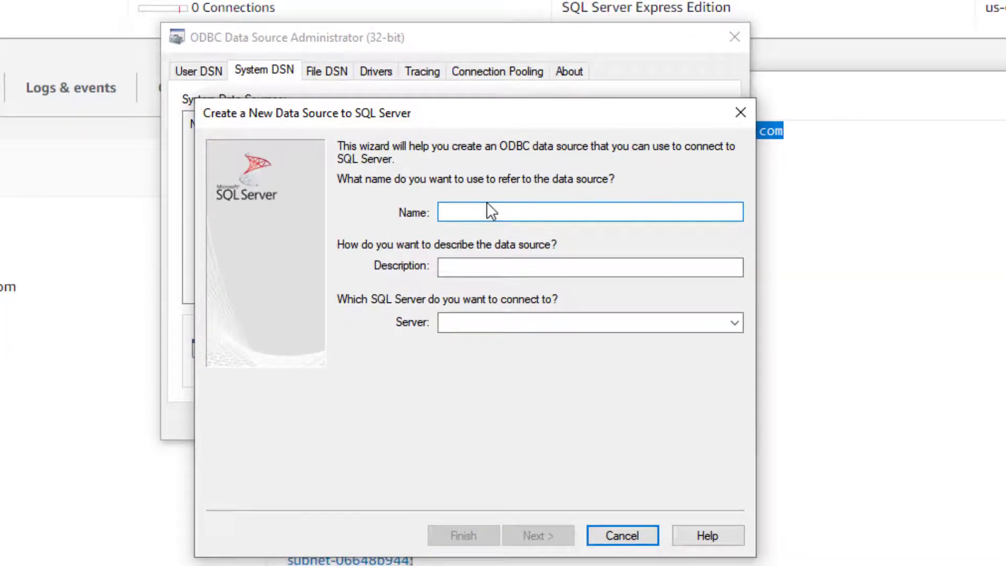
text(Asse)
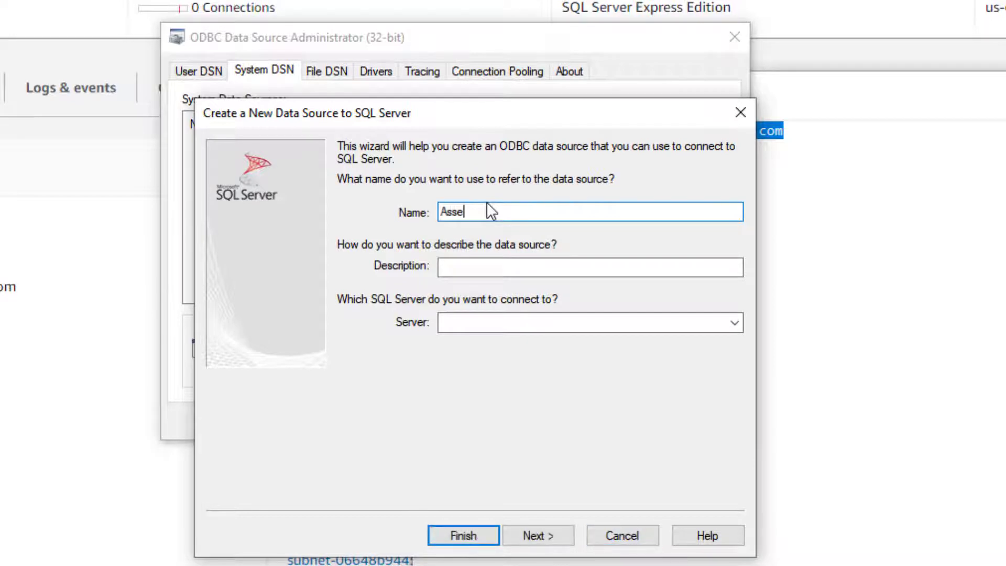
text(tManage Amazon DNS)
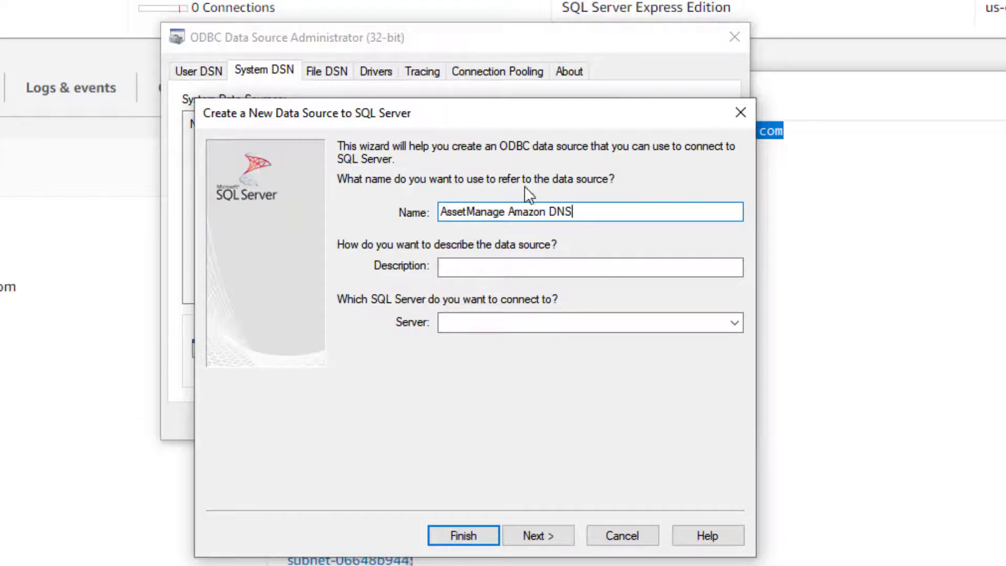
click(813, 245)
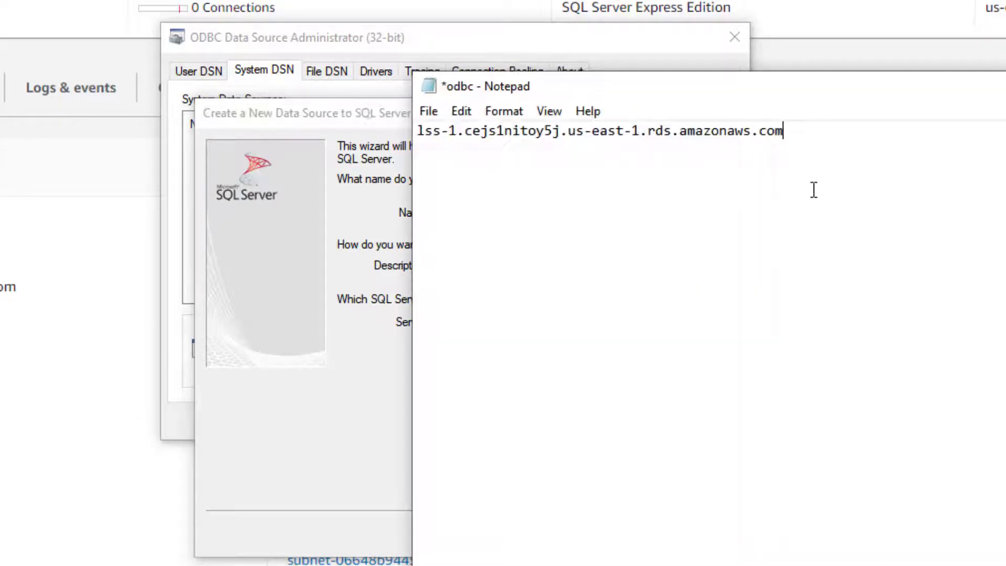
drag(794, 128, 409, 108)
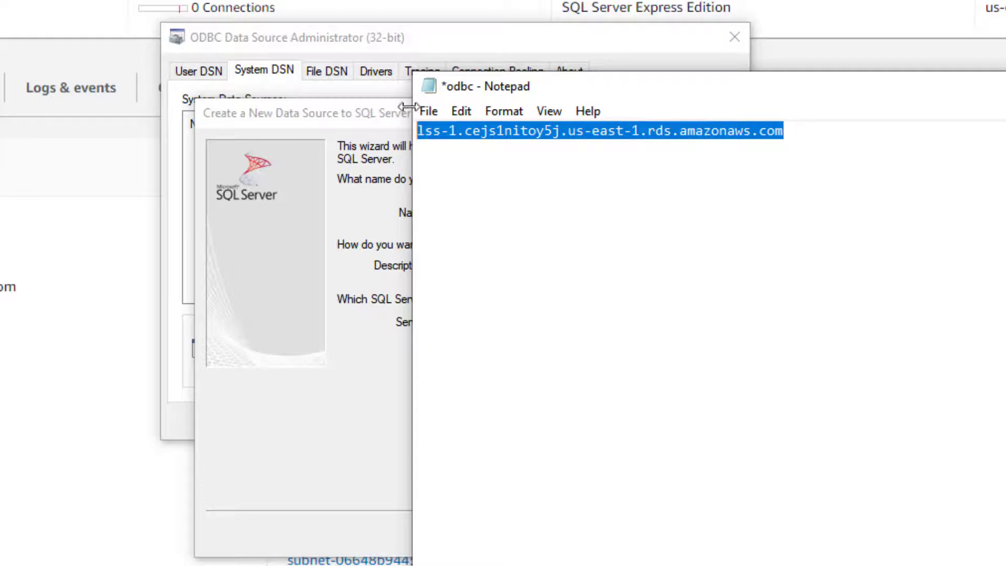
right_click(515, 130)
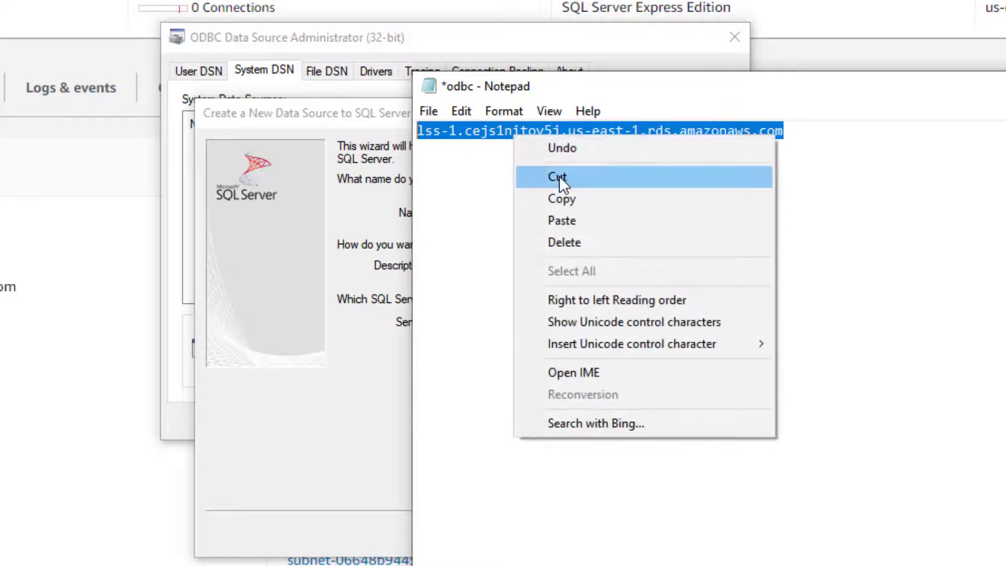
click(558, 199)
click(382, 118)
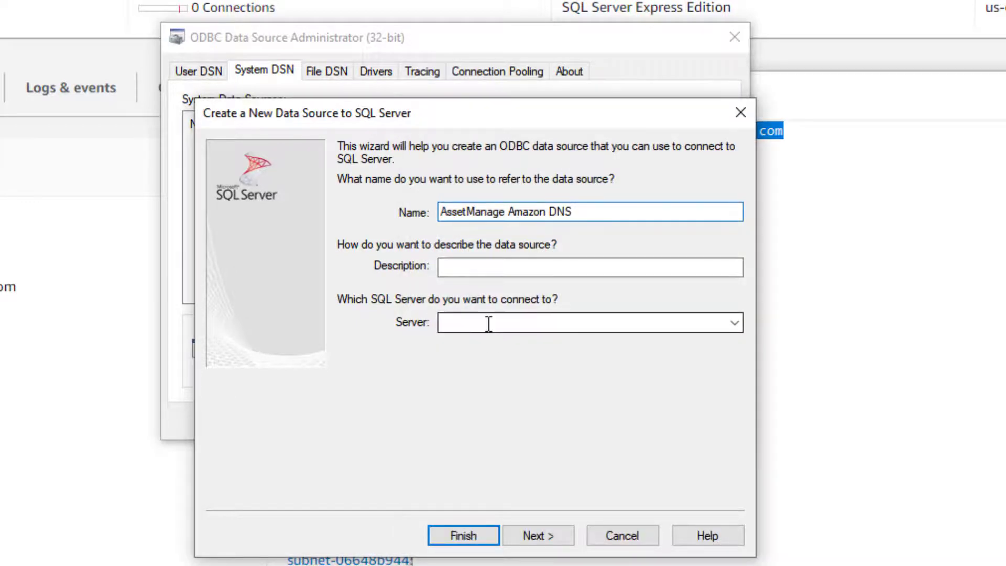
key(ctrl+v)
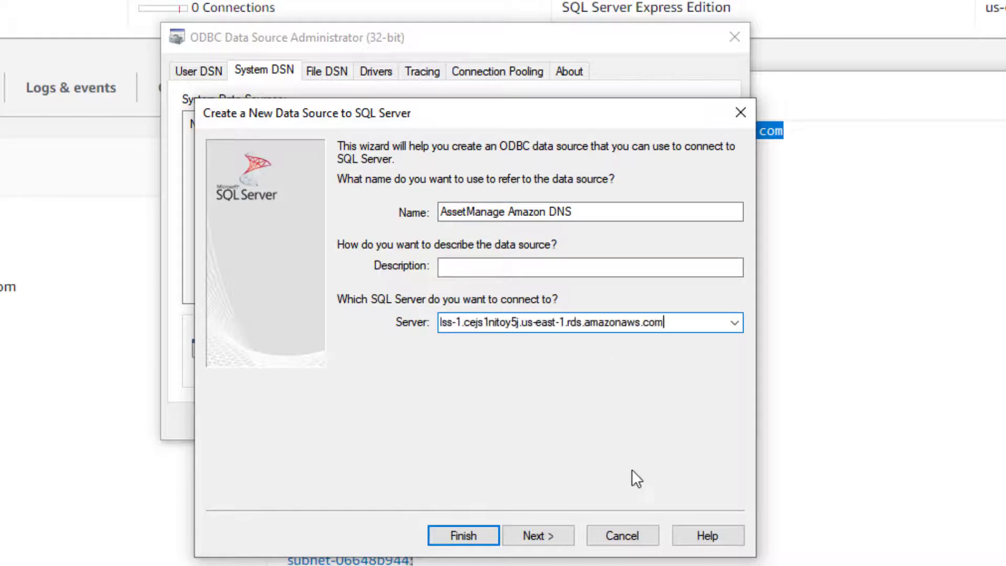
click(536, 522)
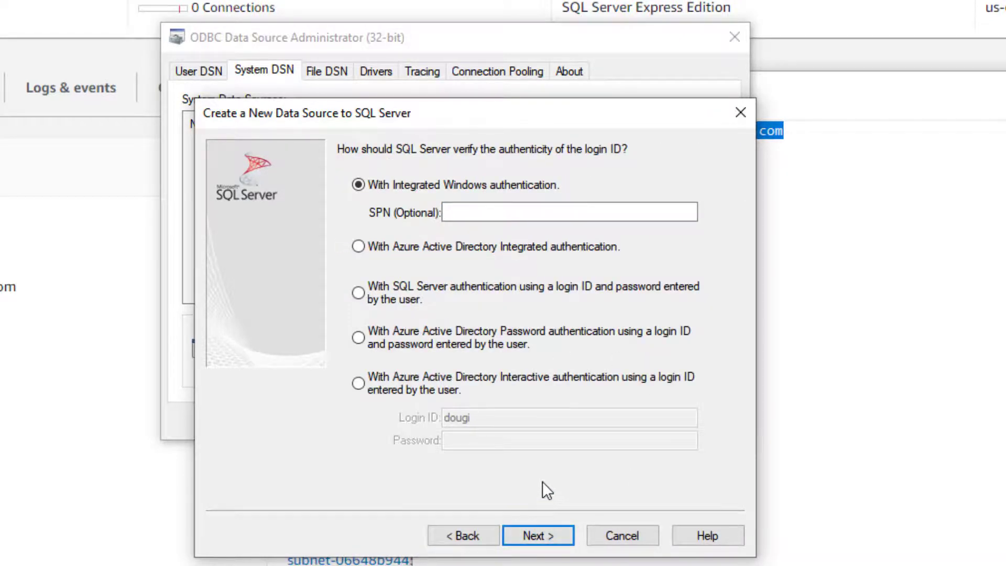
Step: Use SQL Server authentication with login ID 'admin' and its password
click(359, 294)
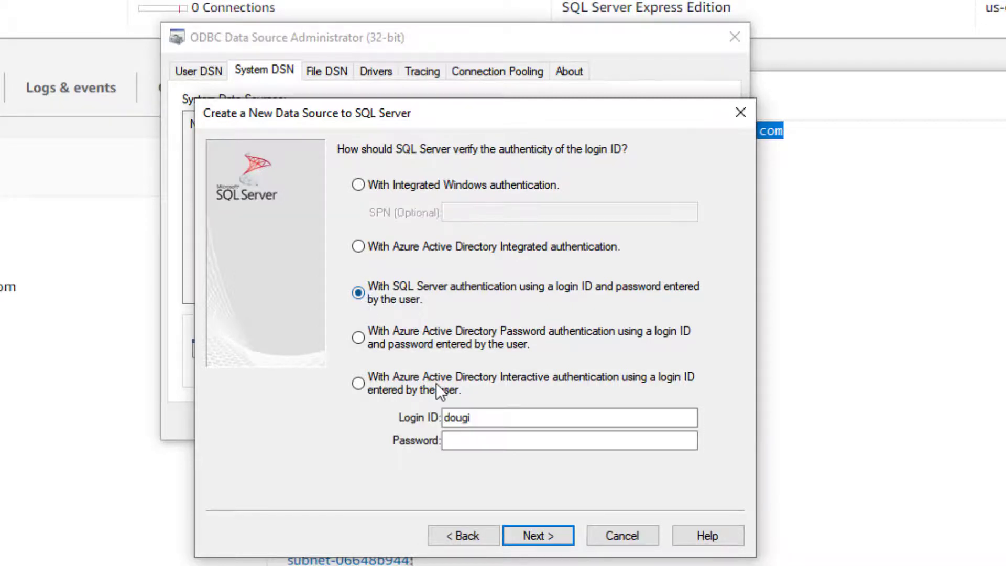
drag(485, 417, 403, 405)
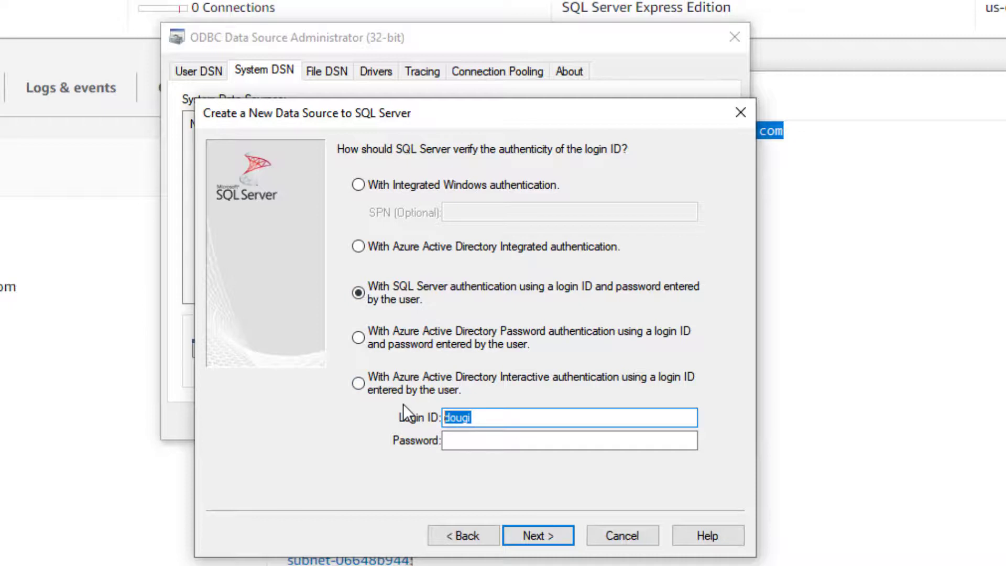
text(admin)
key(Tab)
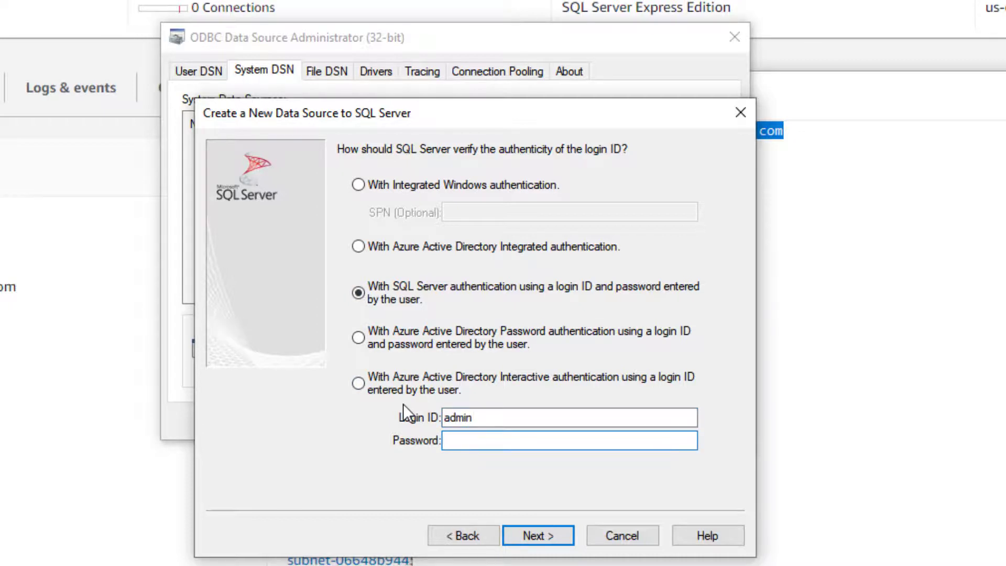
text(••••••••)
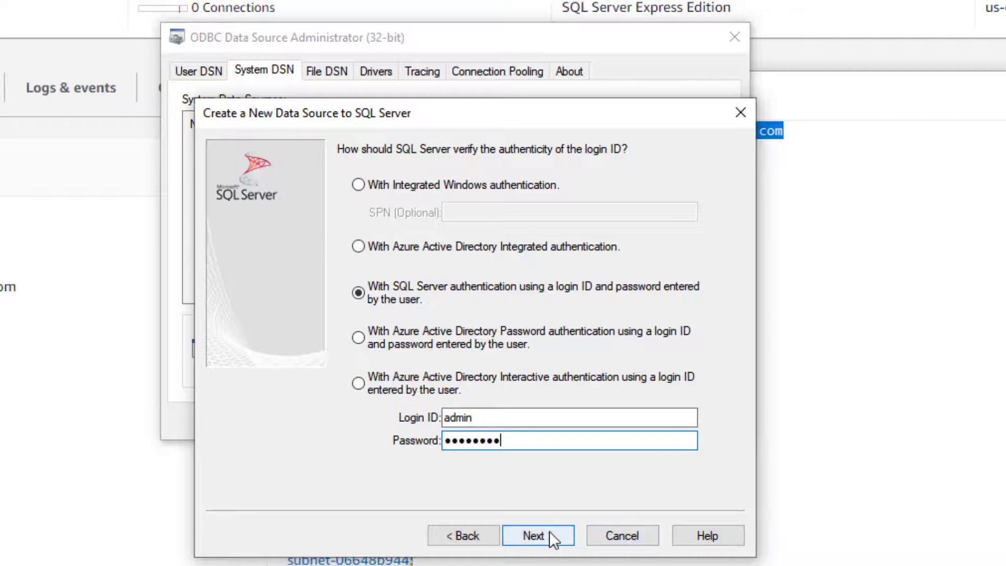
click(549, 530)
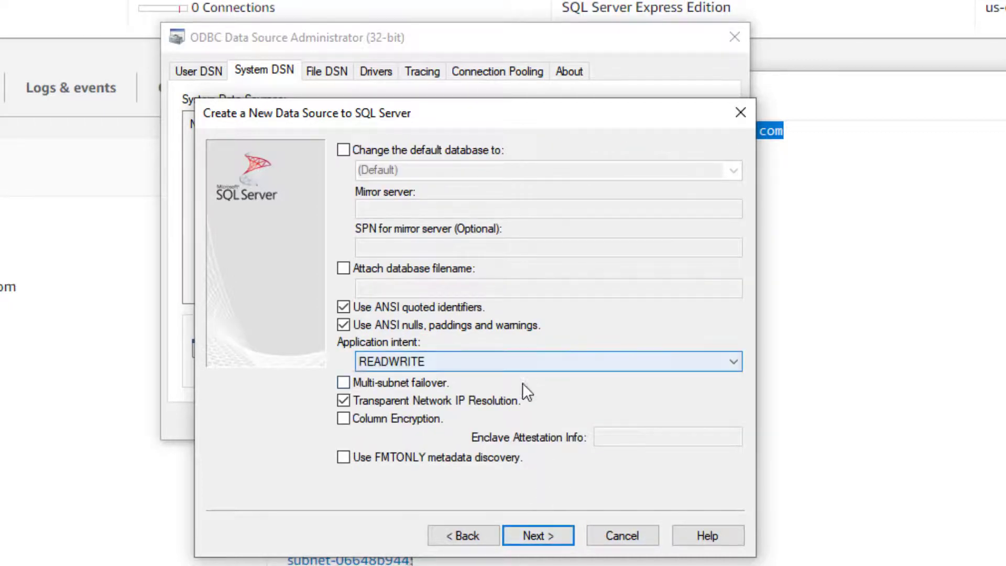
Step: Change the DSN's default database to assetmngent
click(369, 148)
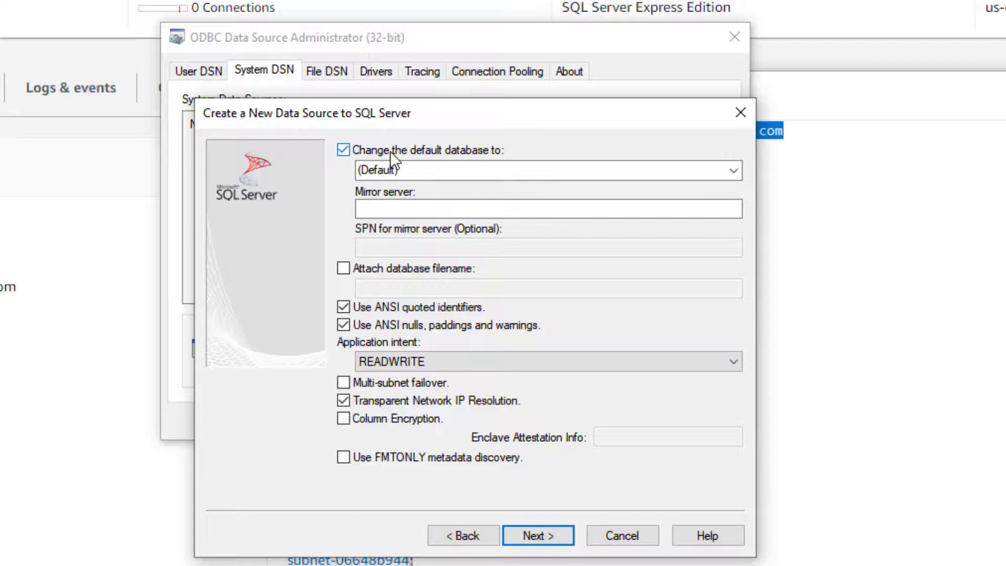
click(733, 171)
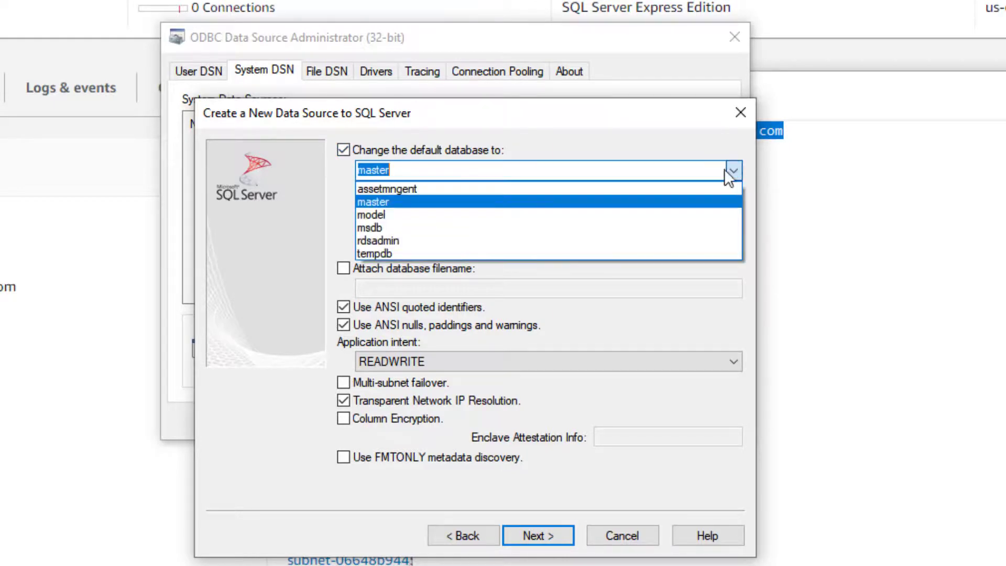
click(508, 188)
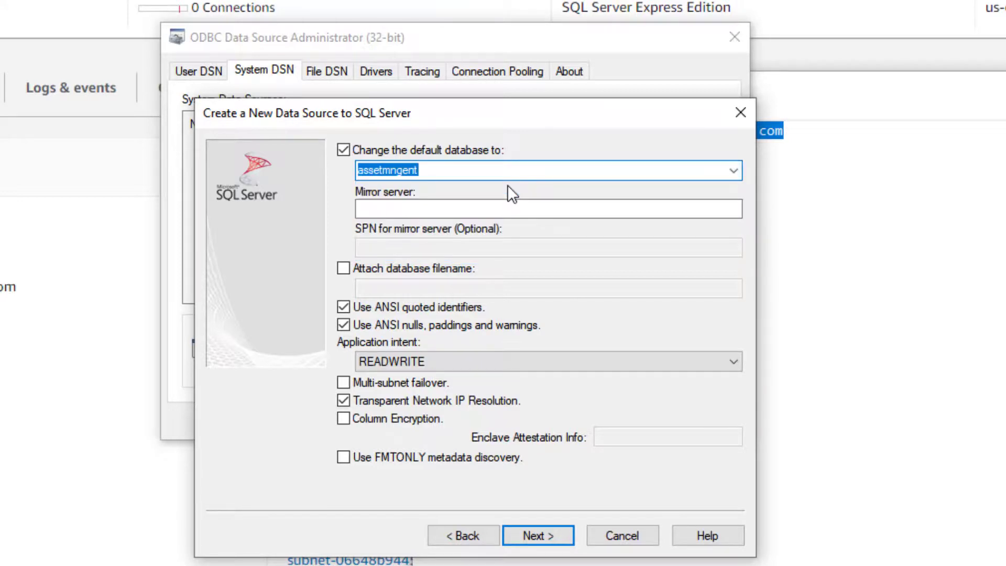
click(534, 534)
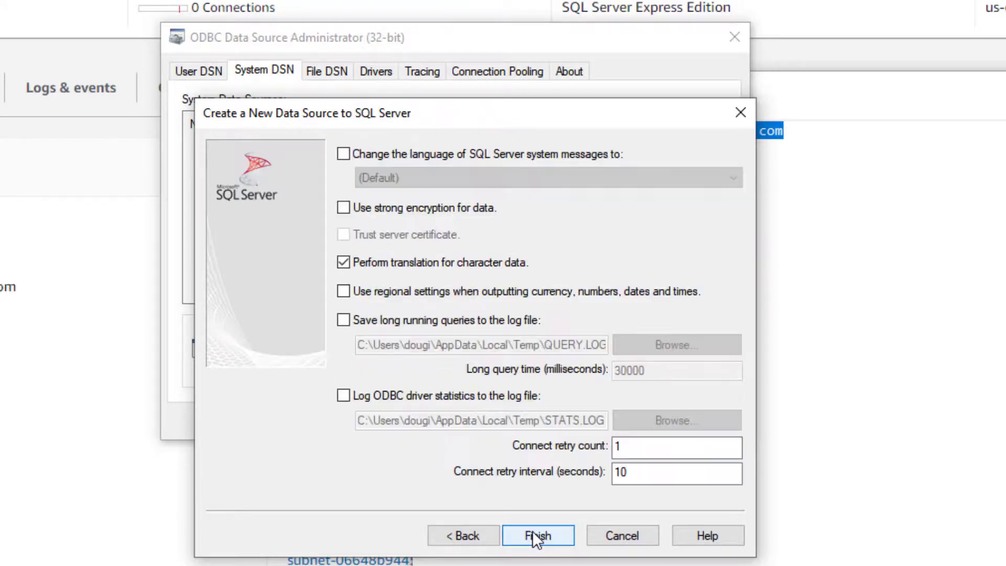
Step: Finish the DSN setup and run Test Data Source from the summary
click(536, 535)
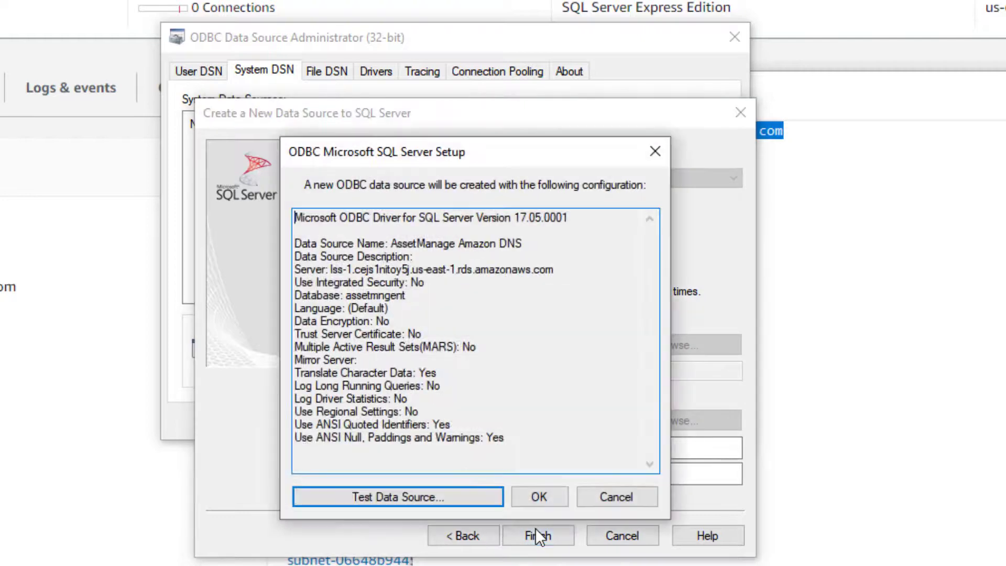
click(391, 496)
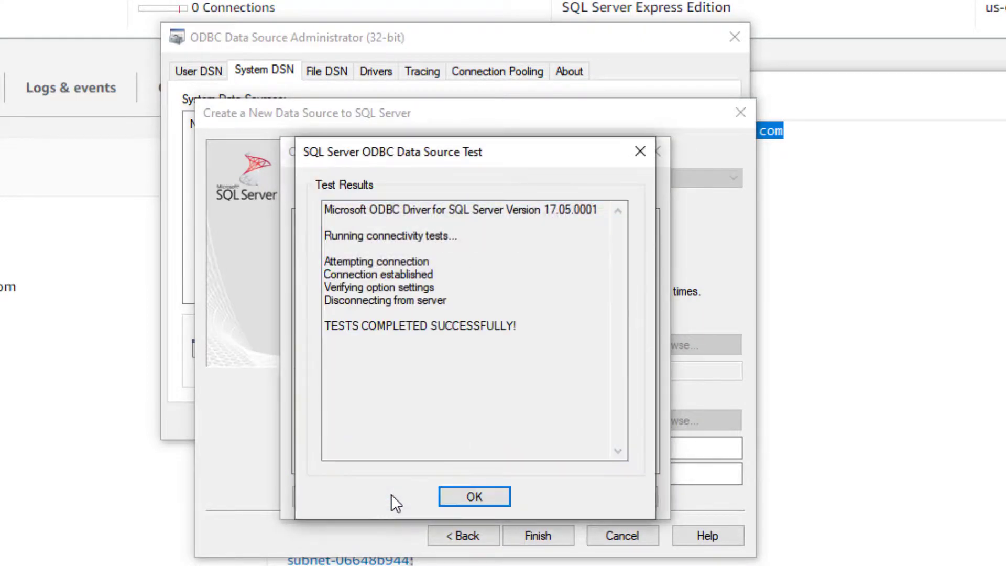